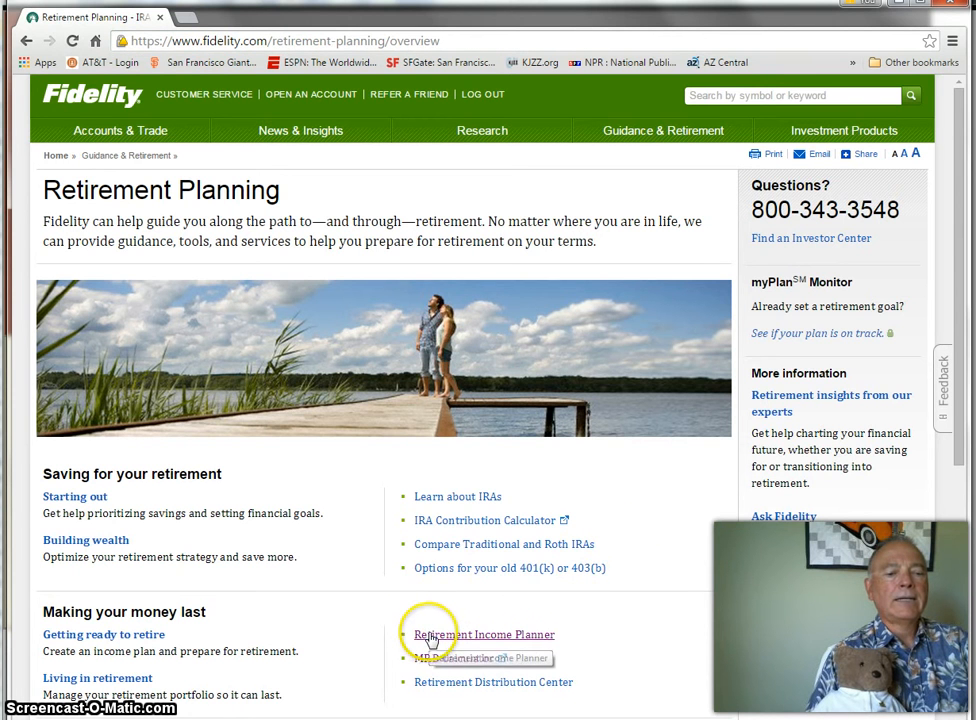
Open the Retirement Income Planner, accept its terms of use, and start the plan at the beginning.
{"action": "left_click", "coordinate": [430, 636]}
{"action": "left_click", "coordinate": [609, 430]}
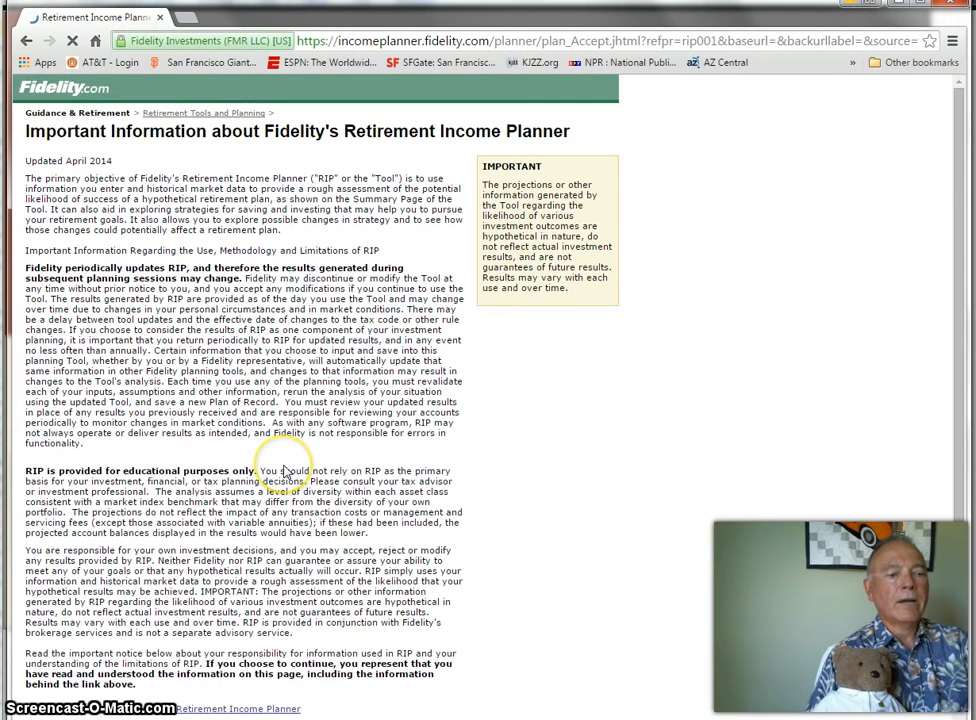
{"action": "scroll", "coordinate": [540, 447], "scroll_direction": "down", "scroll_amount": 5}
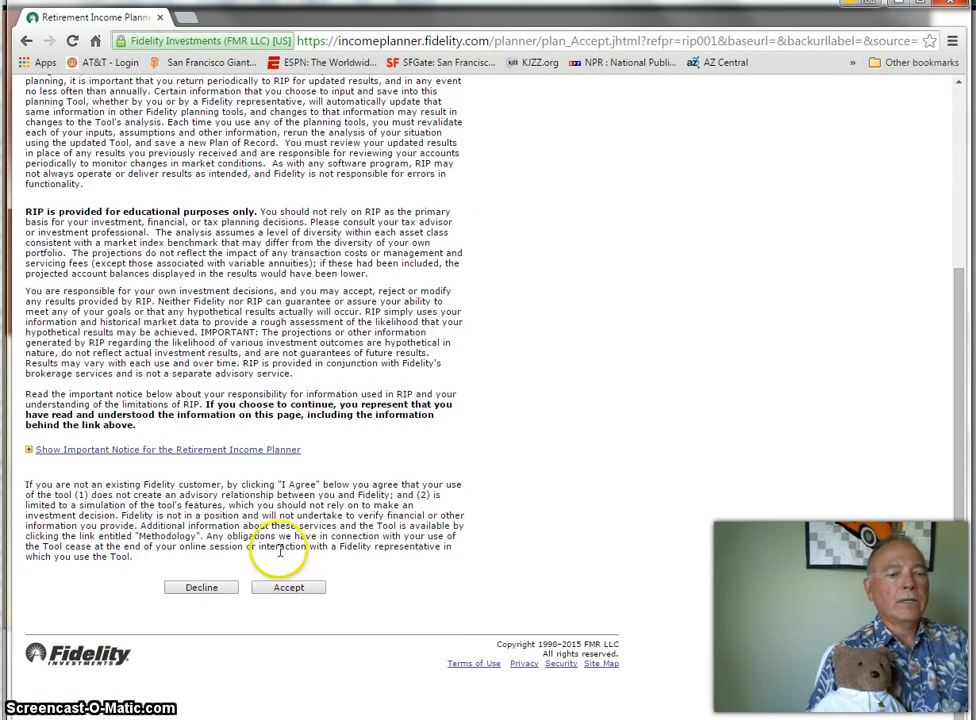
{"action": "left_click", "coordinate": [288, 587]}
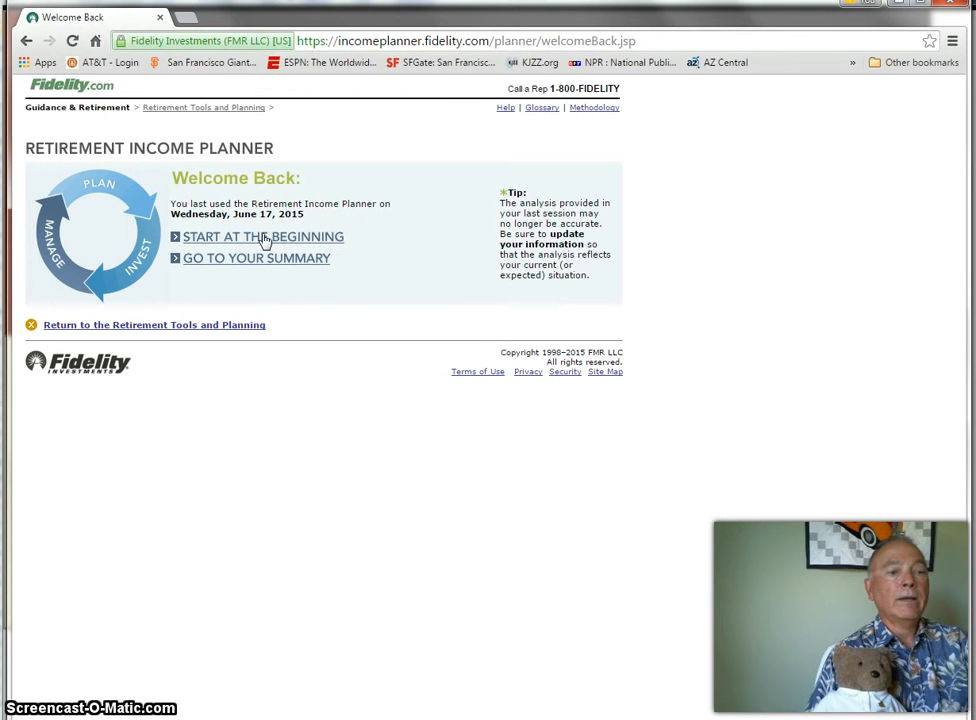
{"action": "left_click", "coordinate": [264, 239]}
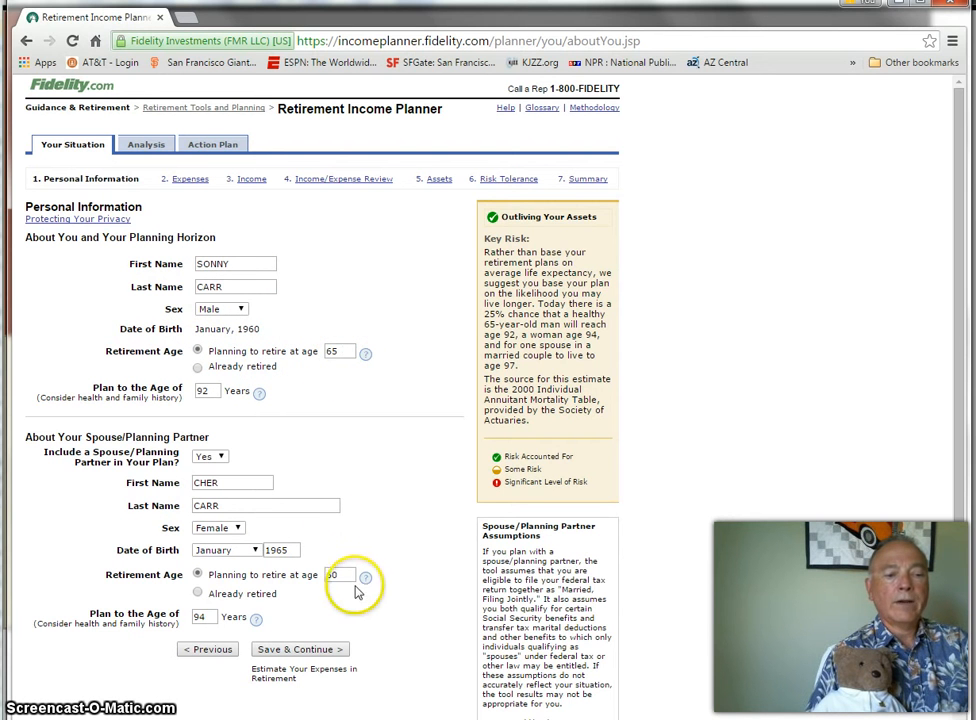
Check both partners' plan-to ages, save the personal information, and continue to the Expenses section.
{"action": "left_click", "coordinate": [205, 617]}
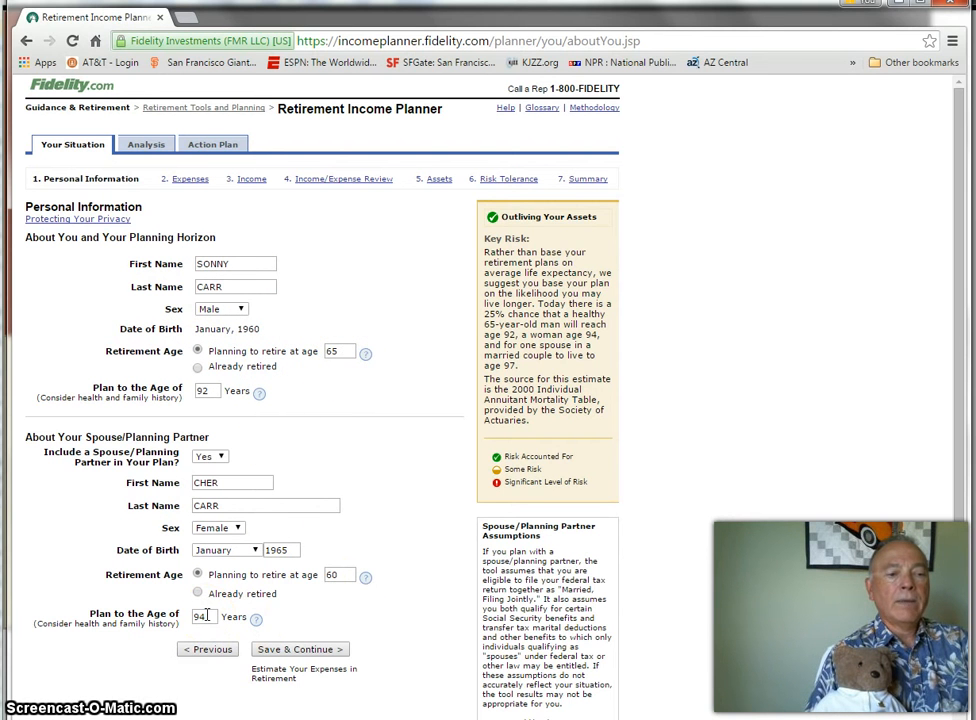
{"action": "left_click", "coordinate": [210, 389]}
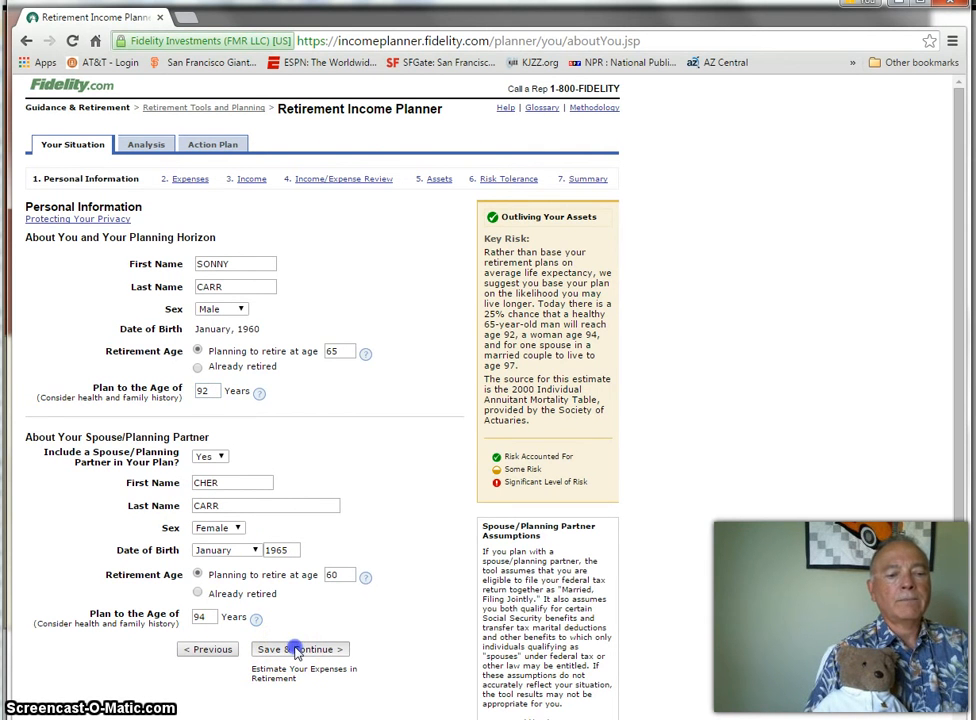
{"action": "left_click", "coordinate": [295, 650]}
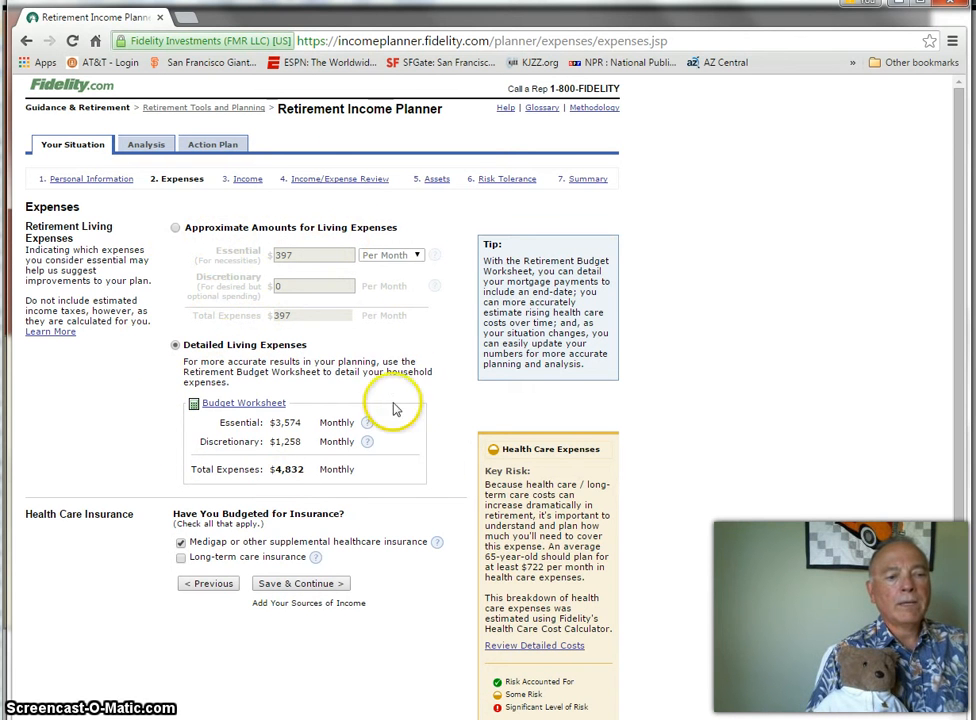
Examine the Retirement Budget Worksheet's expense categories, including the mortgage's varying expense details, down to the custom expenses.
{"action": "left_click", "coordinate": [239, 404]}
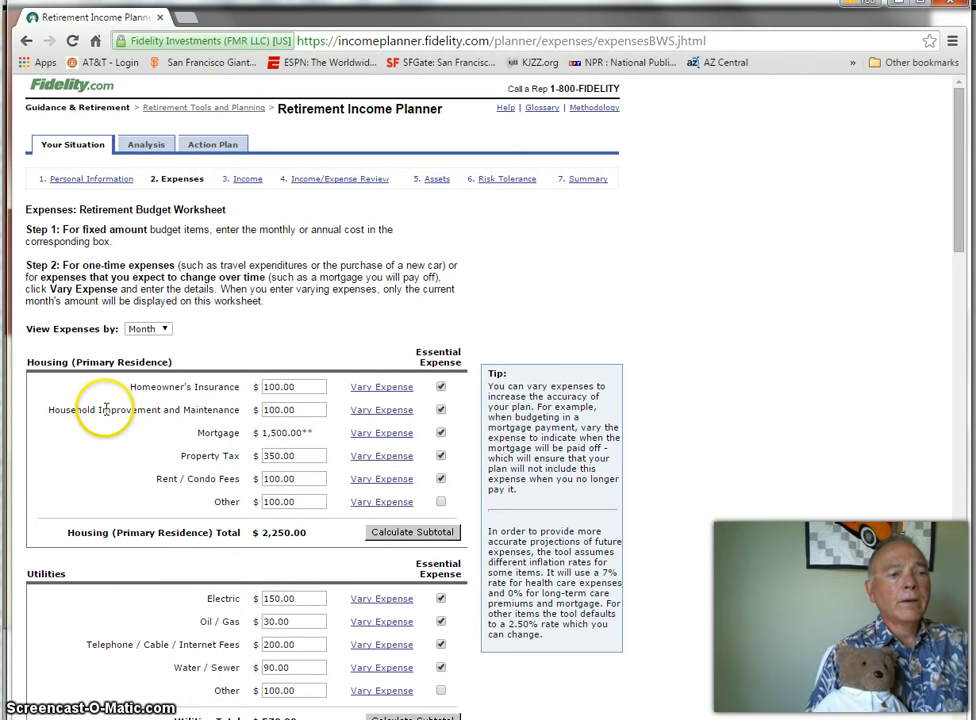
{"action": "scroll", "coordinate": [107, 412], "scroll_direction": "down", "scroll_amount": 1}
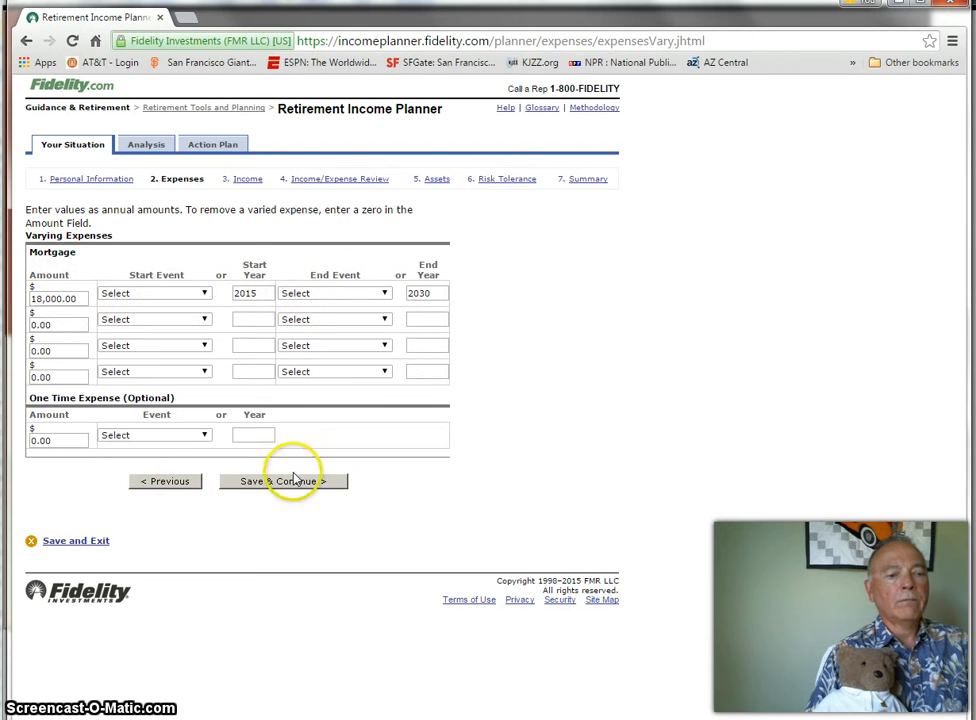
{"action": "left_click", "coordinate": [158, 480]}
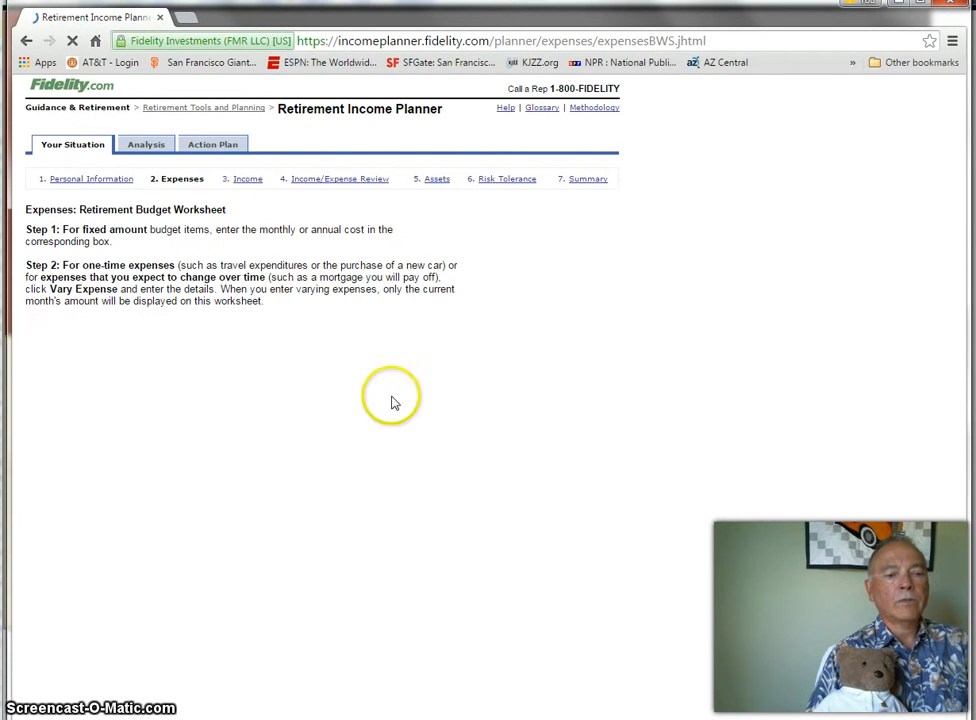
{"action": "scroll", "coordinate": [590, 425], "scroll_direction": "down", "scroll_amount": 3}
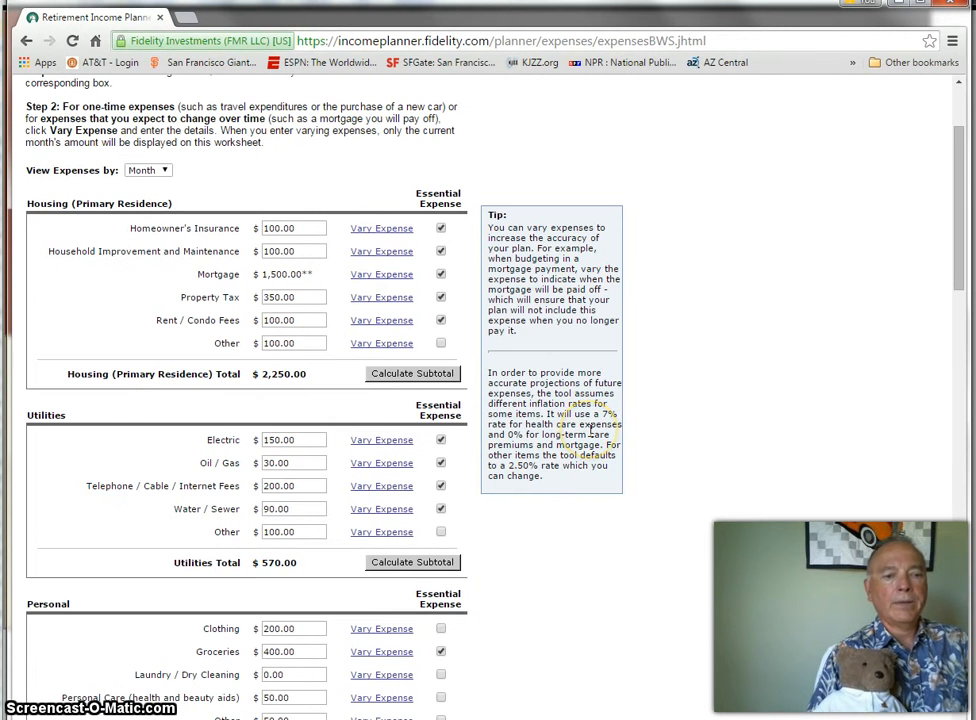
{"action": "scroll", "coordinate": [560, 521], "scroll_direction": "down", "scroll_amount": 1}
{"action": "scroll", "coordinate": [560, 521], "scroll_direction": "down", "scroll_amount": 1}
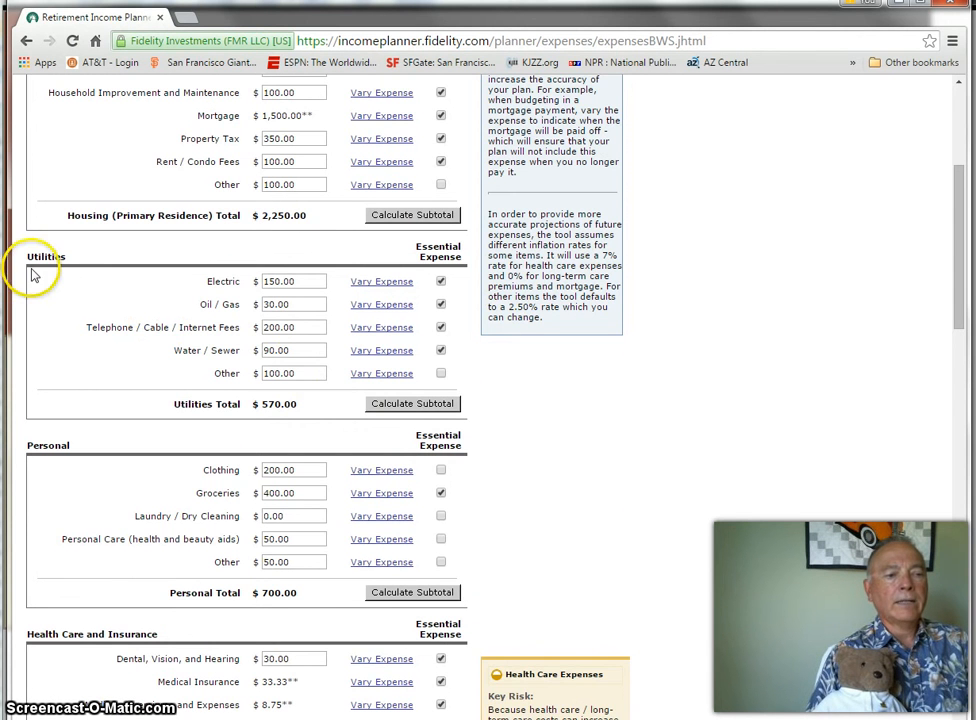
{"action": "scroll", "coordinate": [55, 325], "scroll_direction": "down", "scroll_amount": 4}
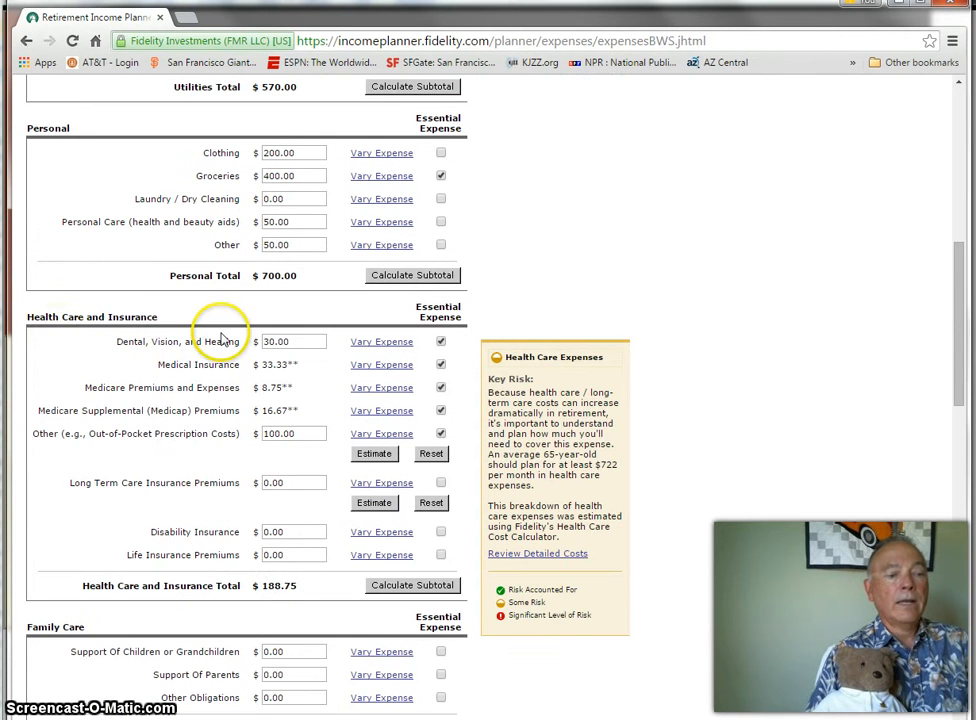
{"action": "scroll", "coordinate": [108, 357], "scroll_direction": "down", "scroll_amount": 12}
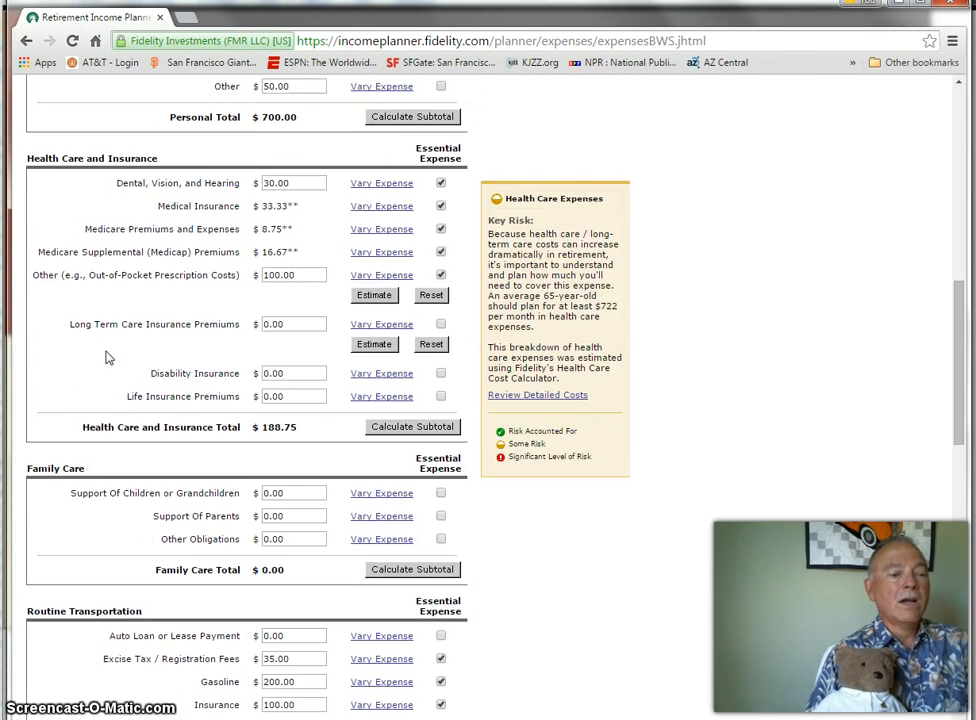
{"action": "scroll", "coordinate": [108, 357], "scroll_direction": "down", "scroll_amount": 4}
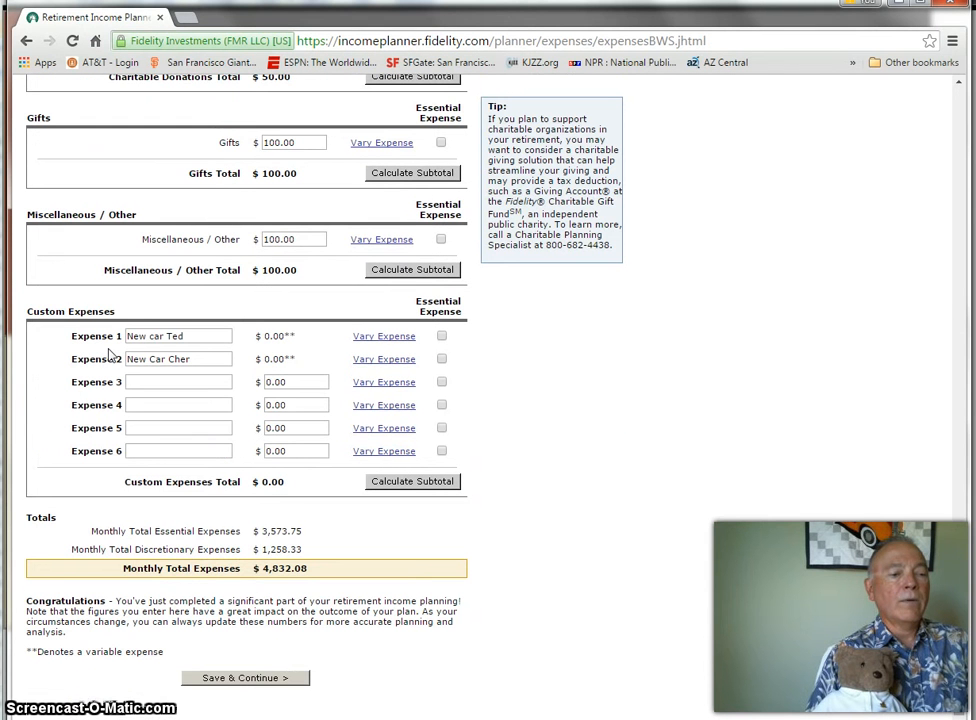
Replace the name in the first custom expense, "New car", with the primary planner's first name, and save its varying expense details.
{"action": "left_click", "coordinate": [190, 336]}
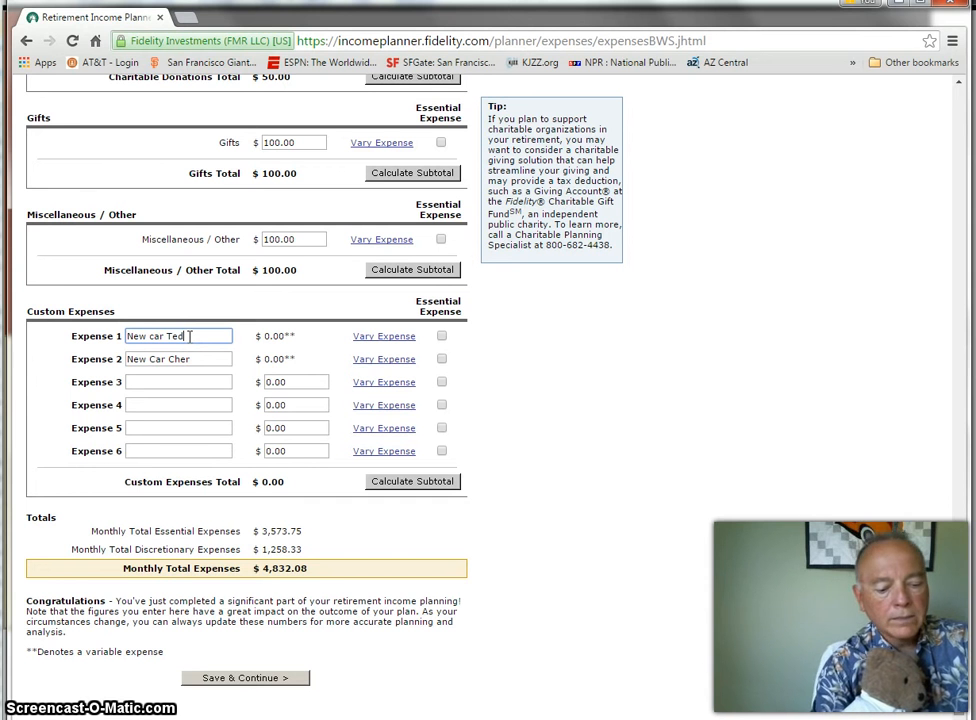
{"action": "key", "text": "BackSpace"}
{"action": "key", "text": "BackSpace"}
{"action": "key", "text": "BackSpace"}
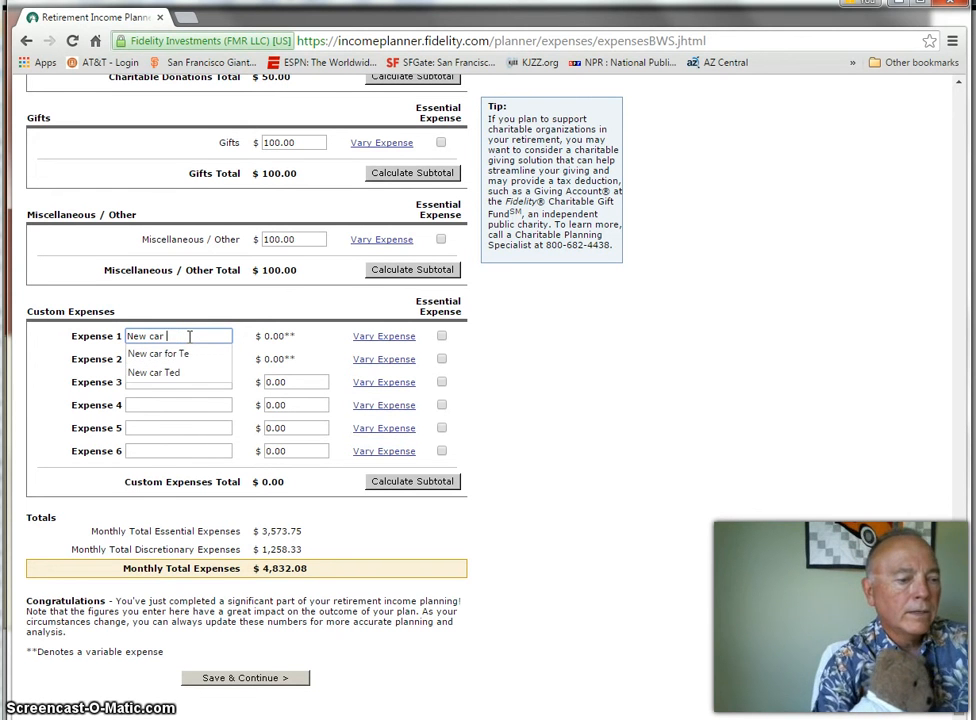
{"action": "type", "text": "So"}
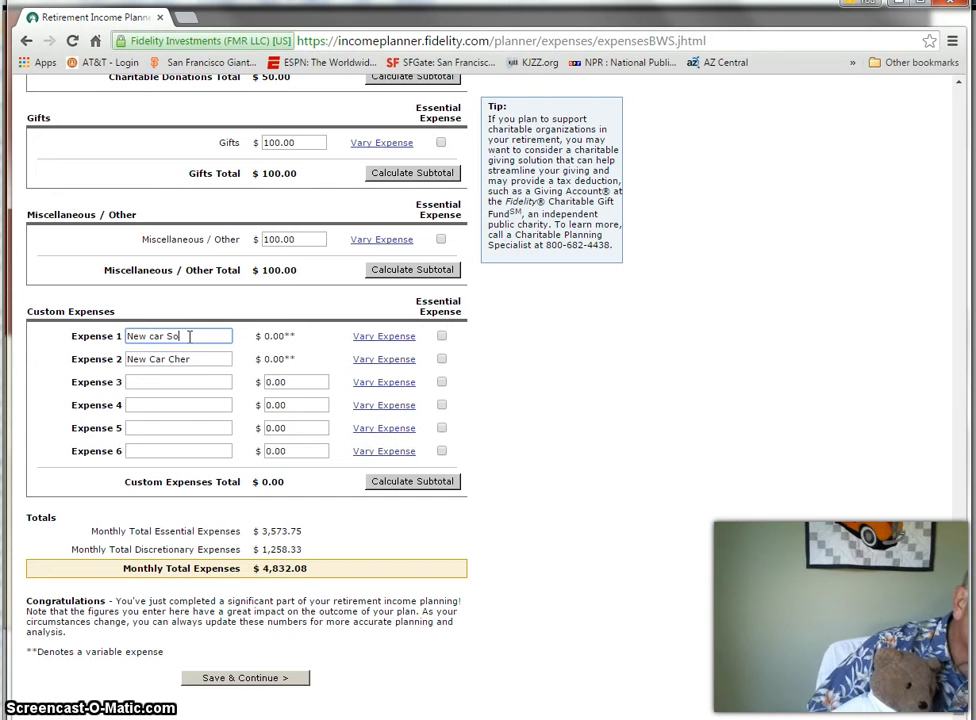
{"action": "type", "text": "nny"}
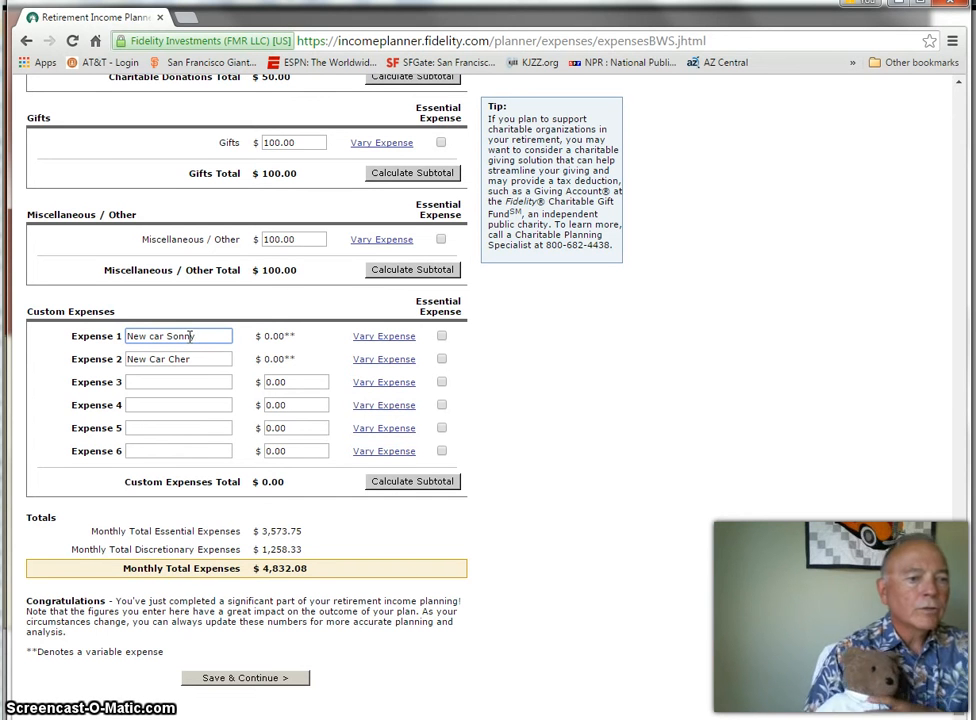
{"action": "left_click", "coordinate": [383, 336]}
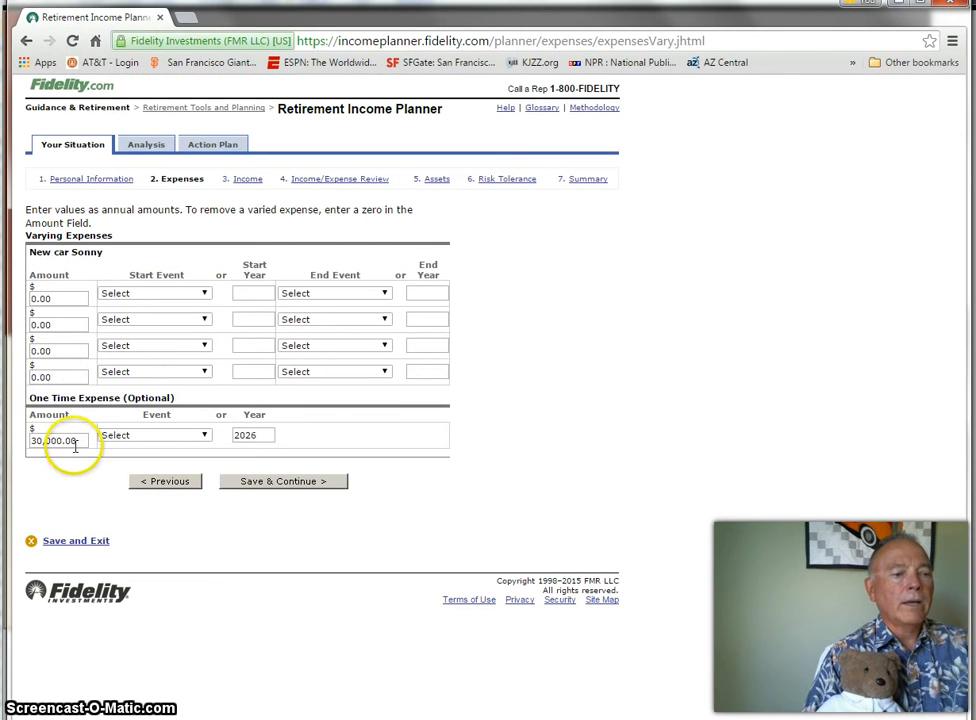
{"action": "left_click", "coordinate": [298, 483]}
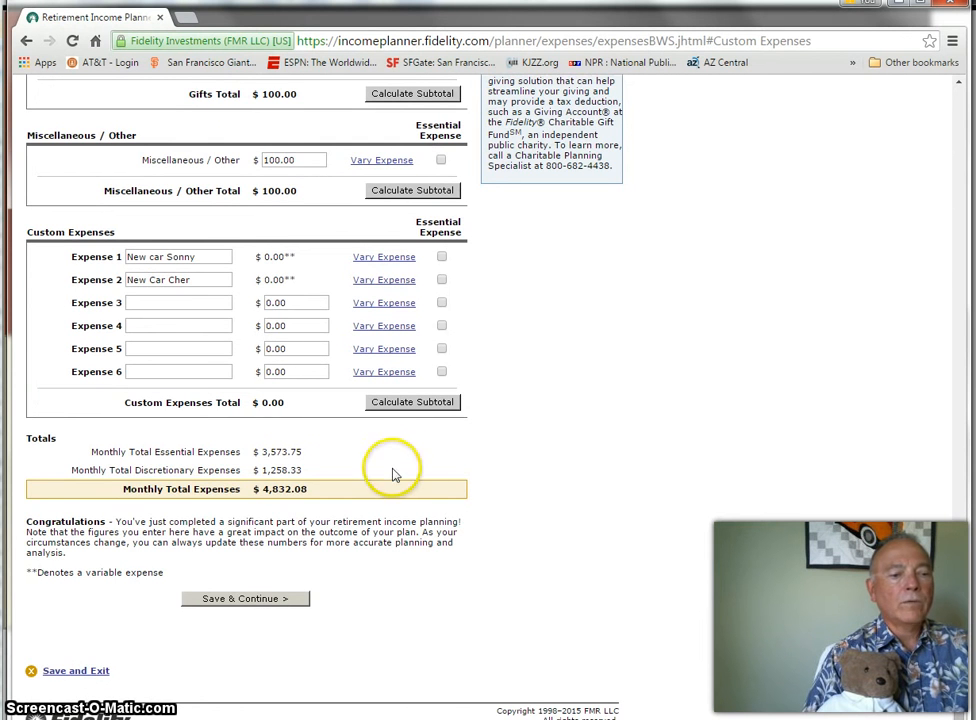
Review the essential expense markings in the worksheet, save the worksheet, and continue from Expenses to the Income section.
{"action": "scroll", "coordinate": [574, 334], "scroll_direction": "up", "scroll_amount": 3}
{"action": "scroll", "coordinate": [574, 334], "scroll_direction": "up", "scroll_amount": 7}
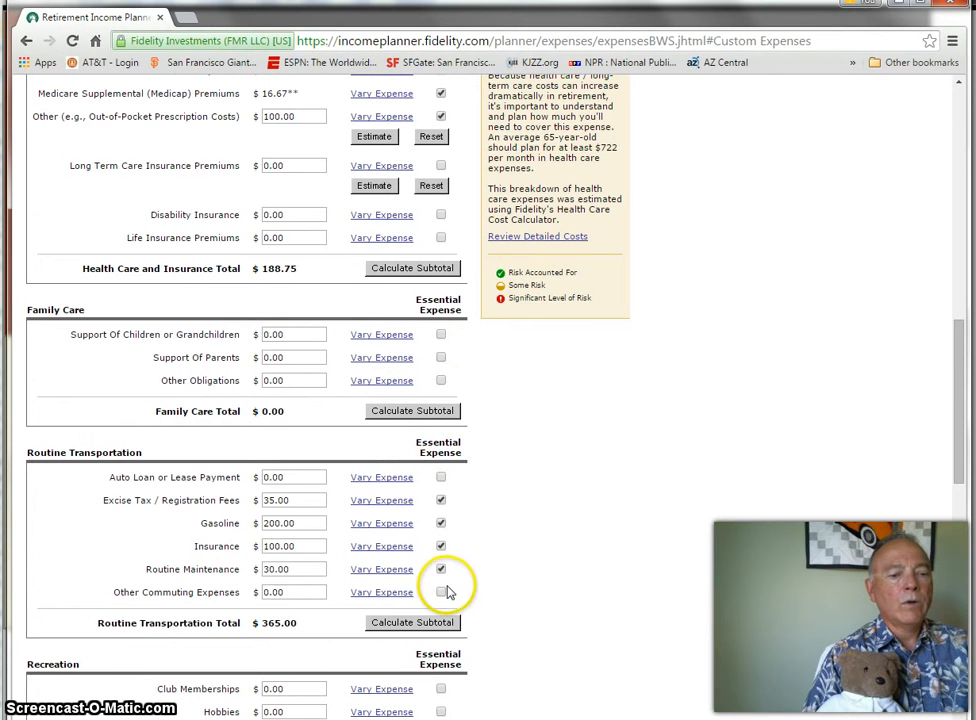
{"action": "scroll", "coordinate": [476, 567], "scroll_direction": "down", "scroll_amount": 3}
{"action": "scroll", "coordinate": [567, 470], "scroll_direction": "down", "scroll_amount": 4}
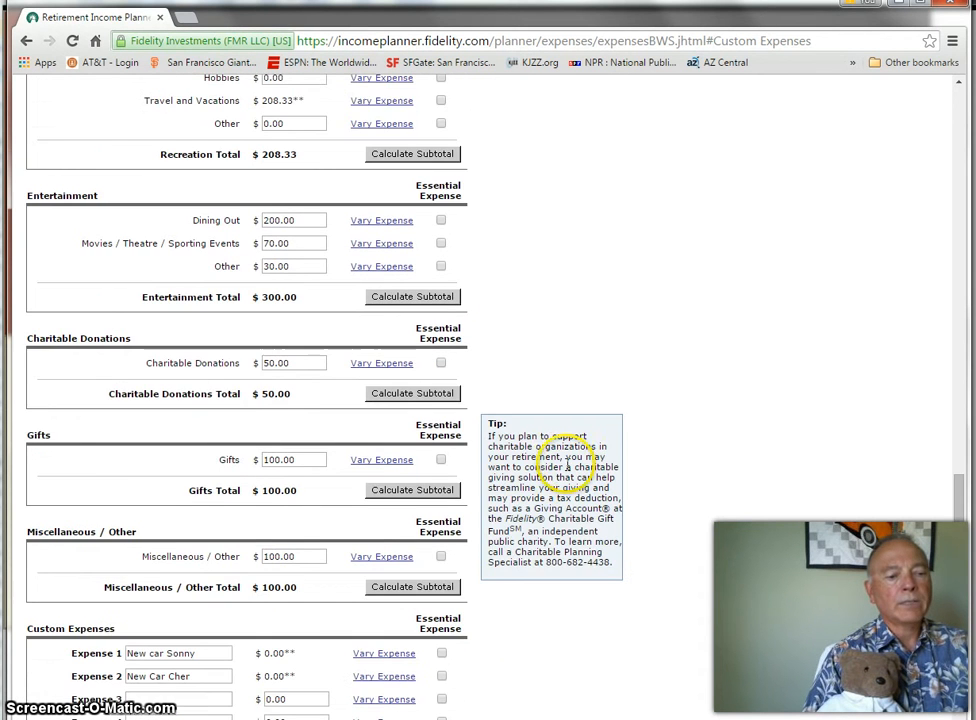
{"action": "scroll", "coordinate": [697, 479], "scroll_direction": "down", "scroll_amount": 4}
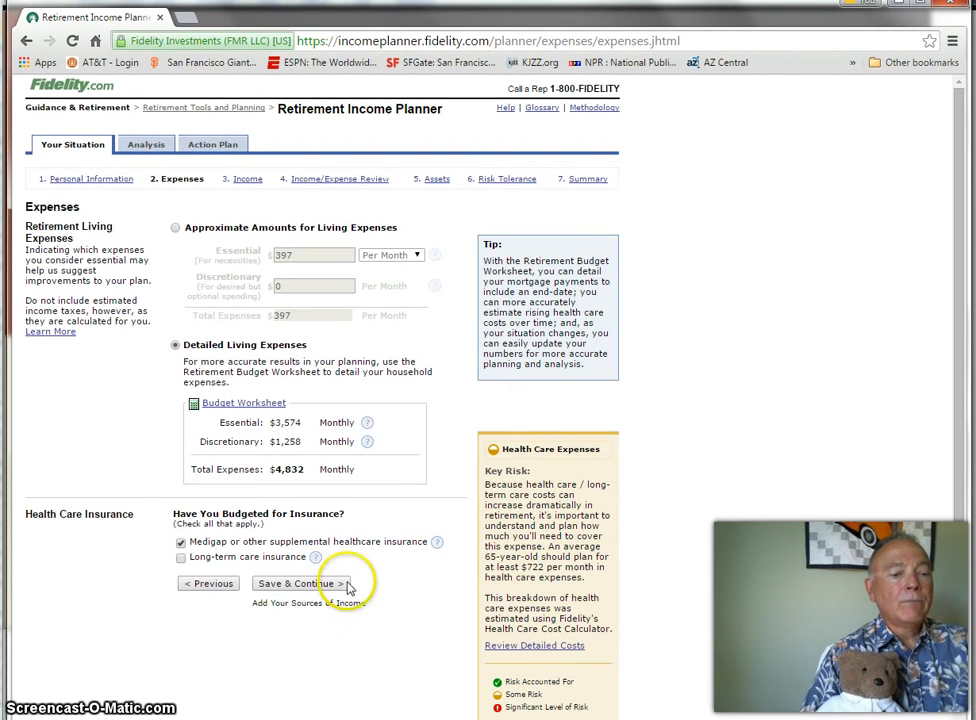
{"action": "left_click", "coordinate": [314, 583]}
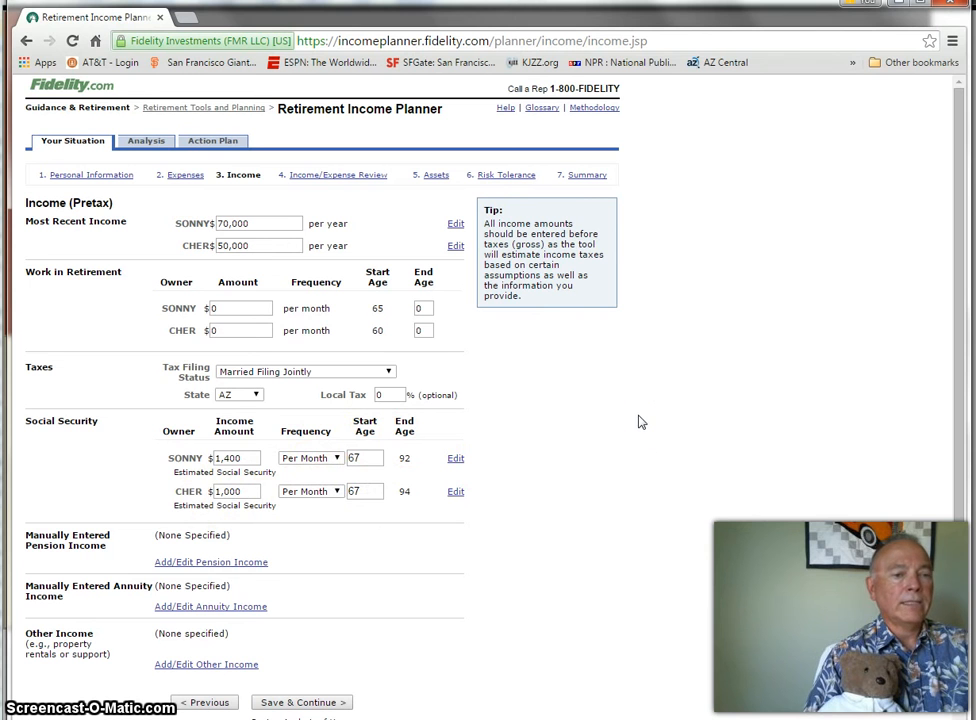
Save the pretax income details and proceed through the Income/Expense Review to the Assets section.
{"action": "scroll", "coordinate": [641, 422], "scroll_direction": "down", "scroll_amount": 1}
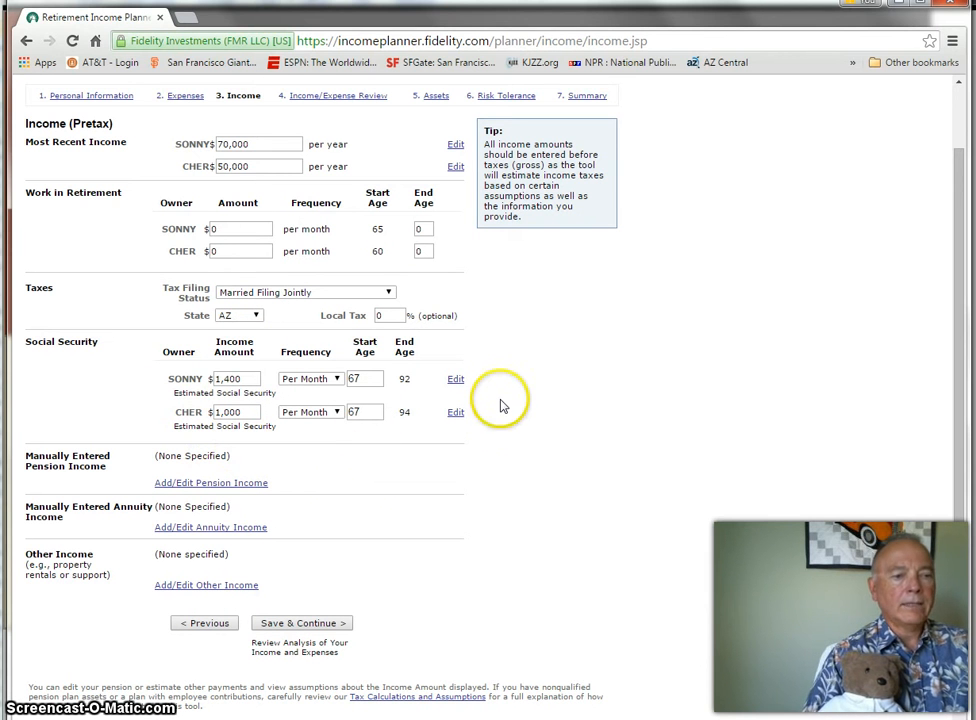
{"action": "left_click", "coordinate": [289, 626]}
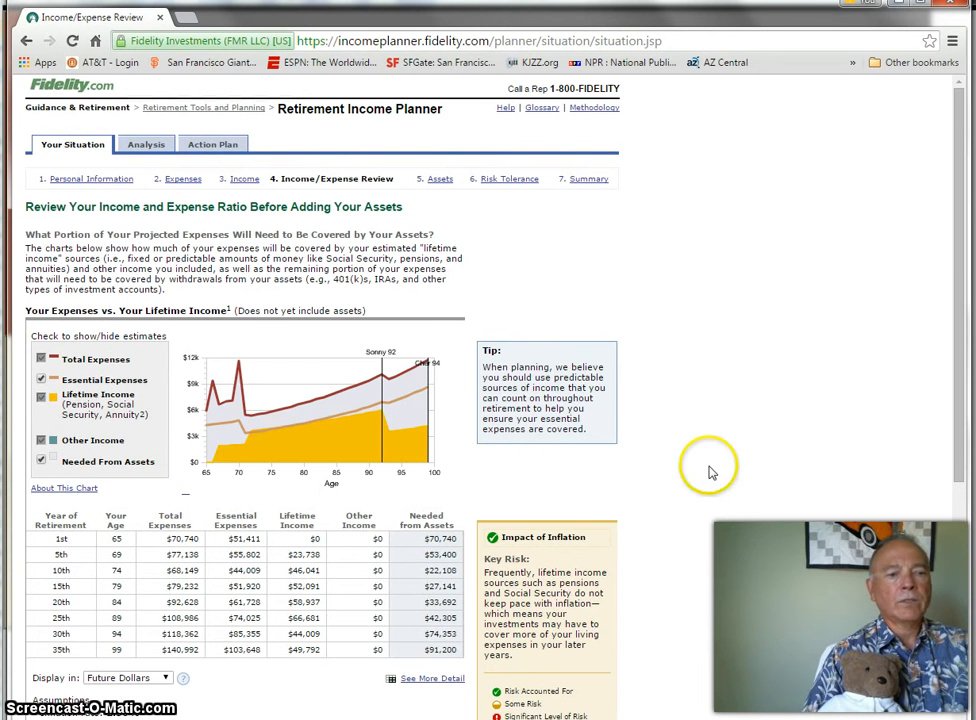
{"action": "scroll", "coordinate": [751, 446], "scroll_direction": "down", "scroll_amount": 3}
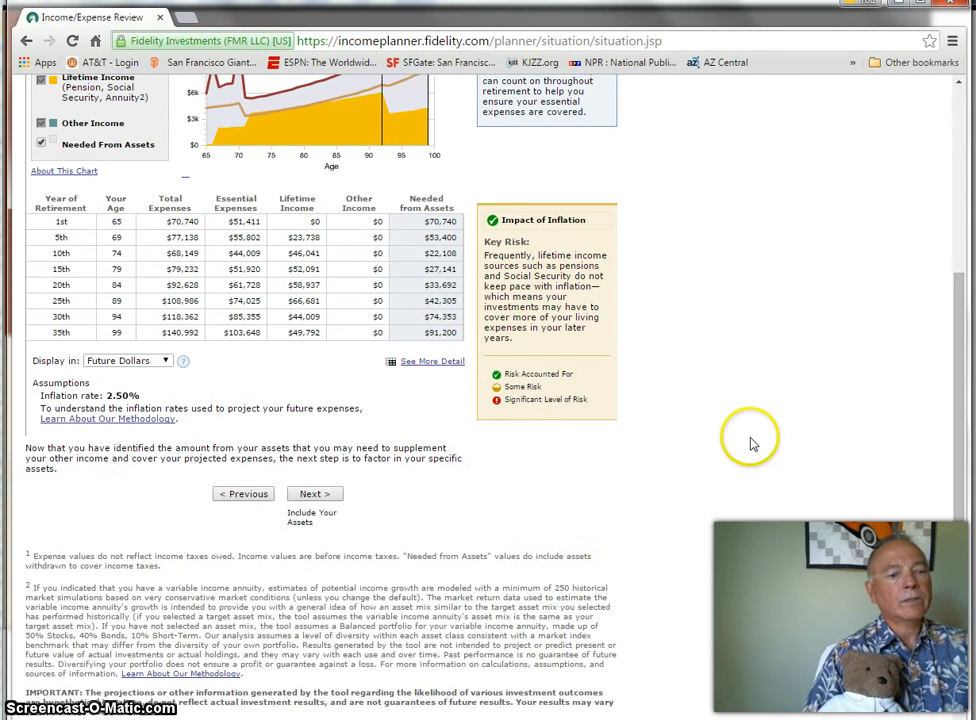
{"action": "left_click", "coordinate": [310, 494]}
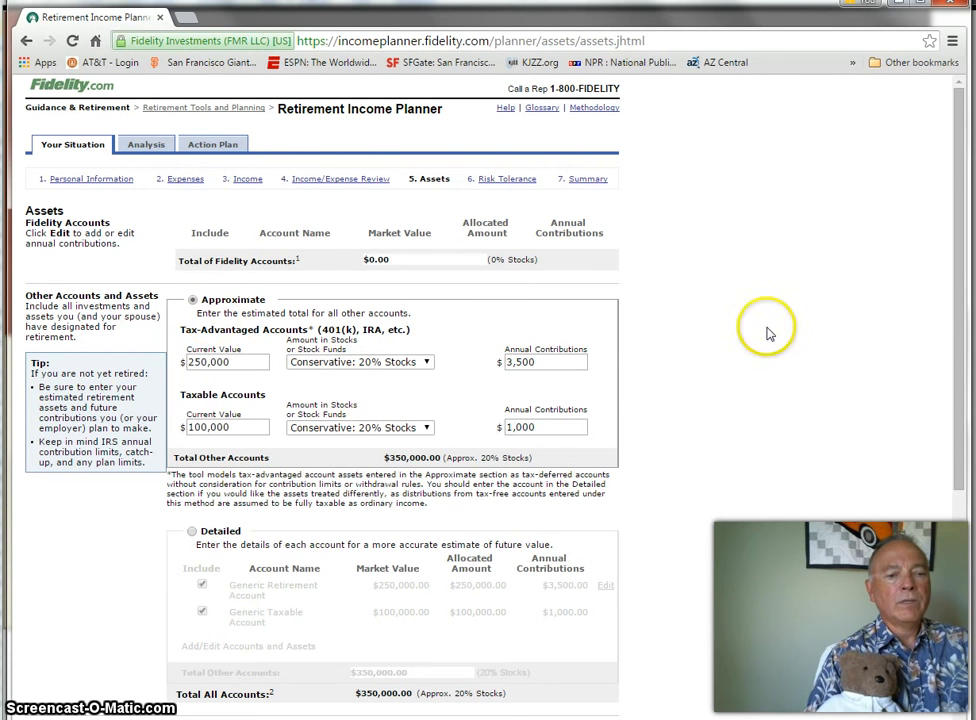
Save the approximate asset entries and the risk tolerance answers, continuing to the plan summary.
{"action": "scroll", "coordinate": [770, 334], "scroll_direction": "down", "scroll_amount": 2}
{"action": "scroll", "coordinate": [770, 334], "scroll_direction": "down", "scroll_amount": 3}
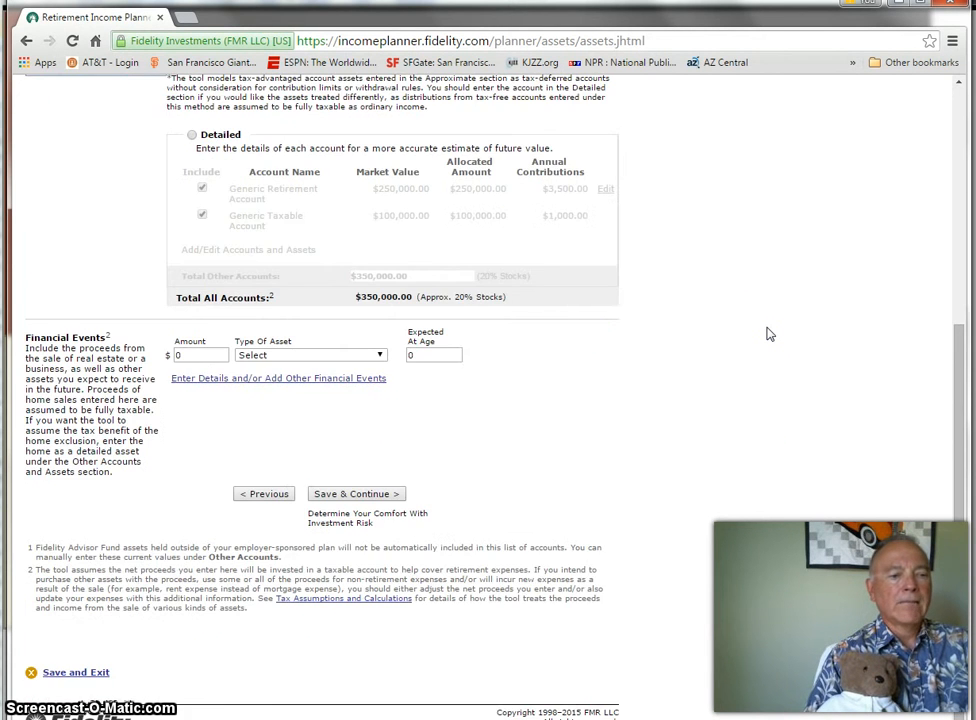
{"action": "left_click", "coordinate": [355, 494]}
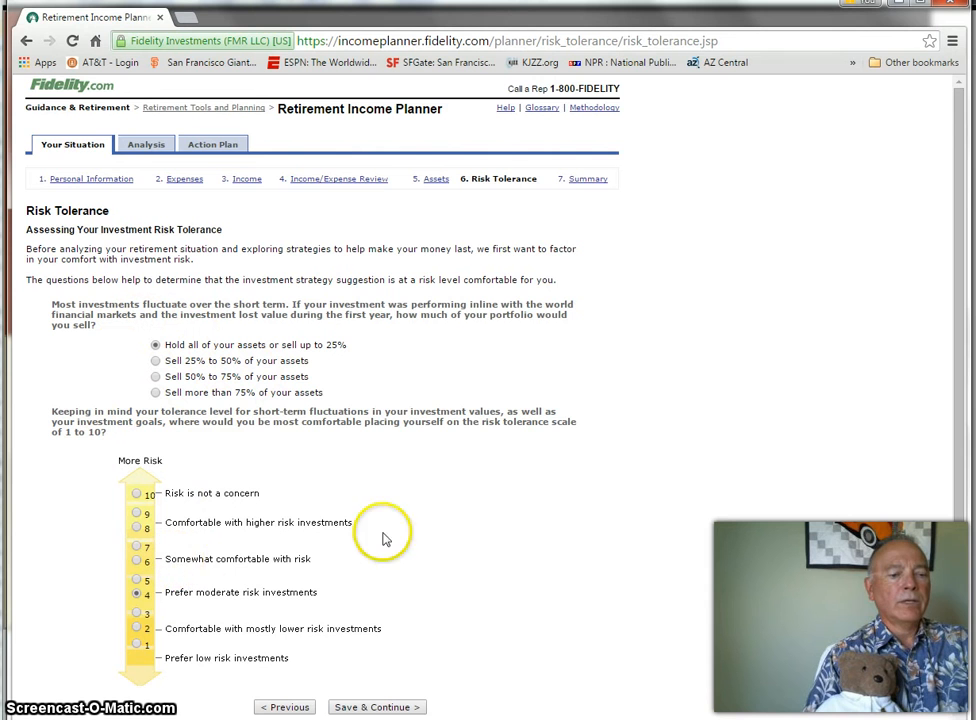
{"action": "scroll", "coordinate": [600, 535], "scroll_direction": "down", "scroll_amount": 3}
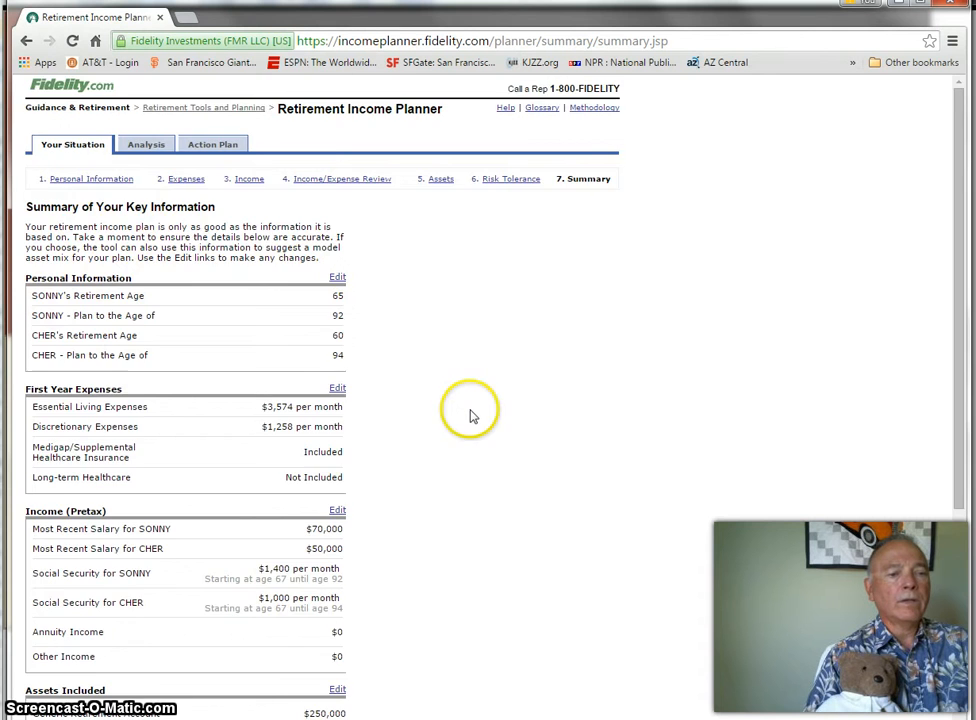
Run the simulations from the plan summary and open the Detailed Cash Flow Summary of the analysis.
{"action": "scroll", "coordinate": [472, 414], "scroll_direction": "down", "scroll_amount": 4}
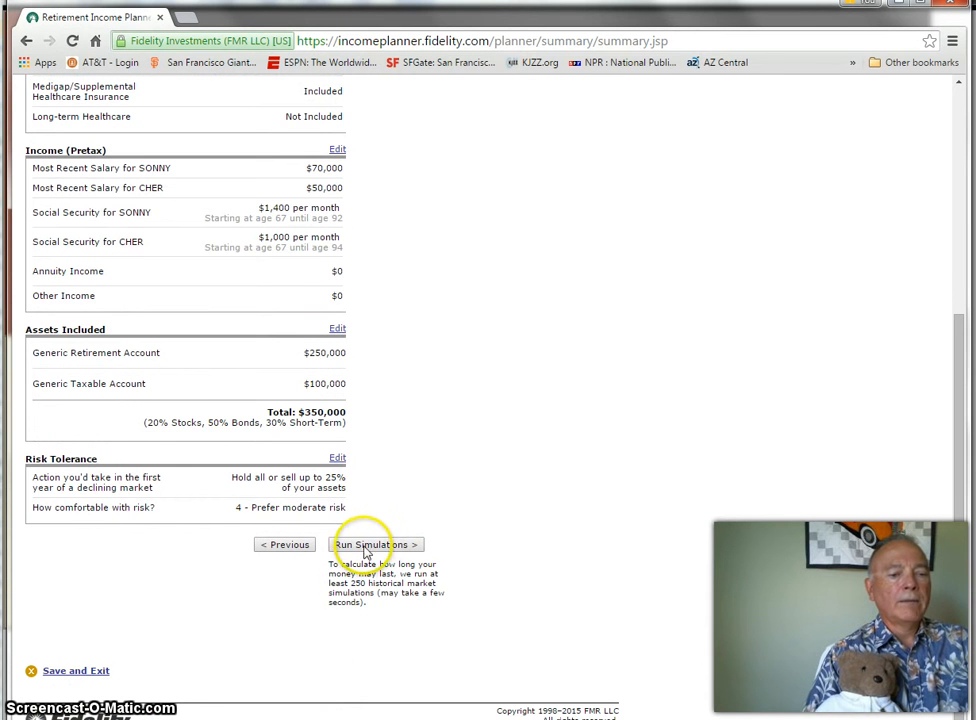
{"action": "left_click", "coordinate": [369, 546]}
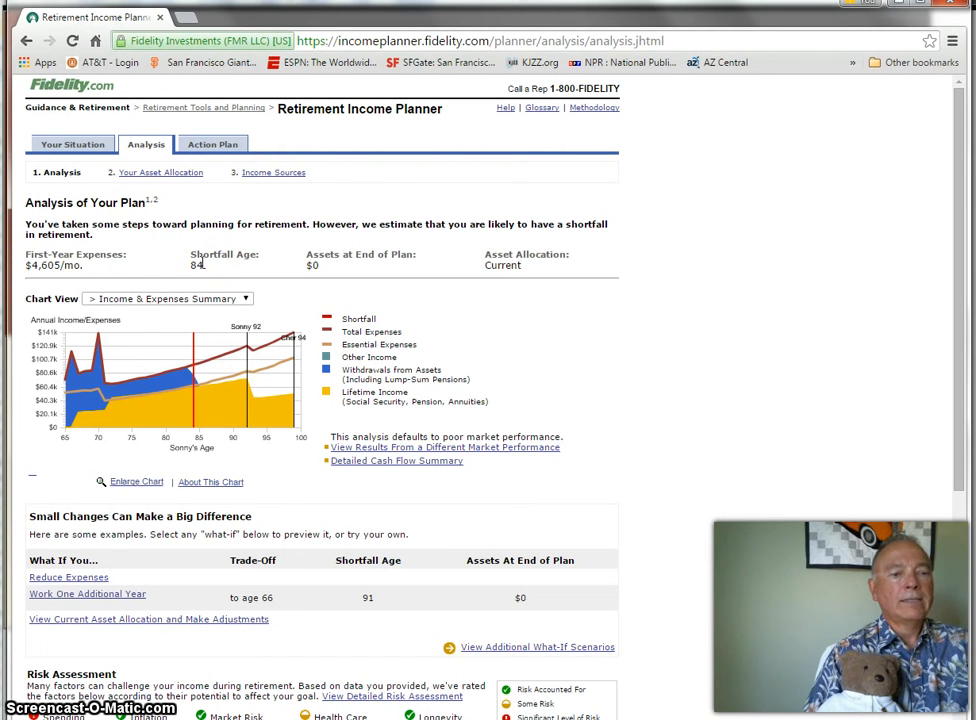
{"action": "left_click", "coordinate": [428, 463]}
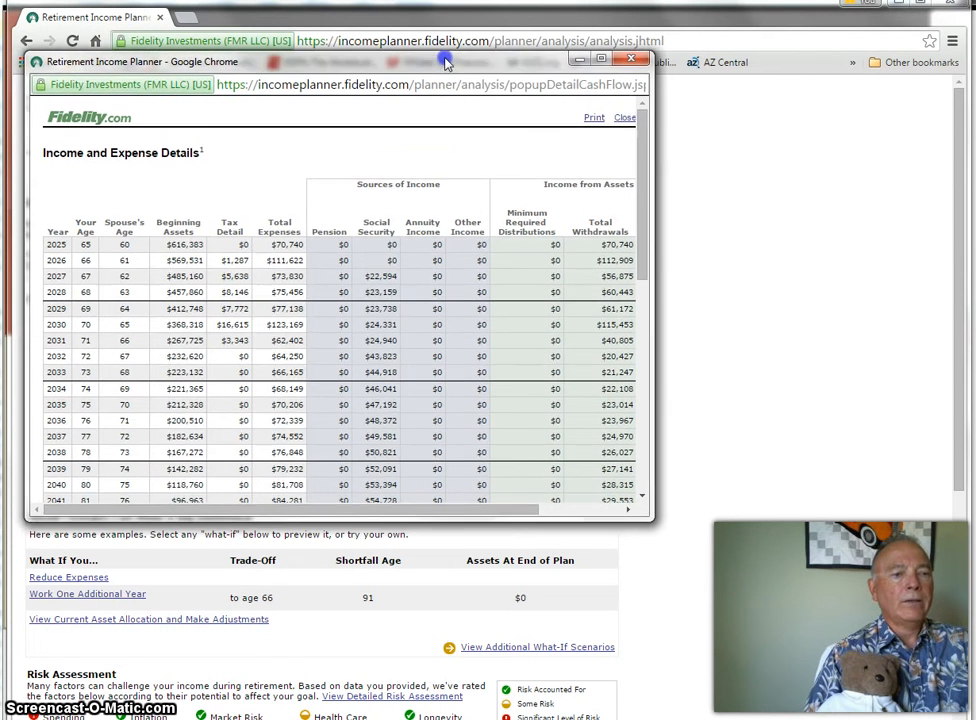
Enlarge the Income and Expense Details window to show all columns, examine the yearly cash flow through the shortfall years, and close it.
{"action": "left_click_drag", "start_coordinate": [445, 60], "coordinate": [446, 59]}
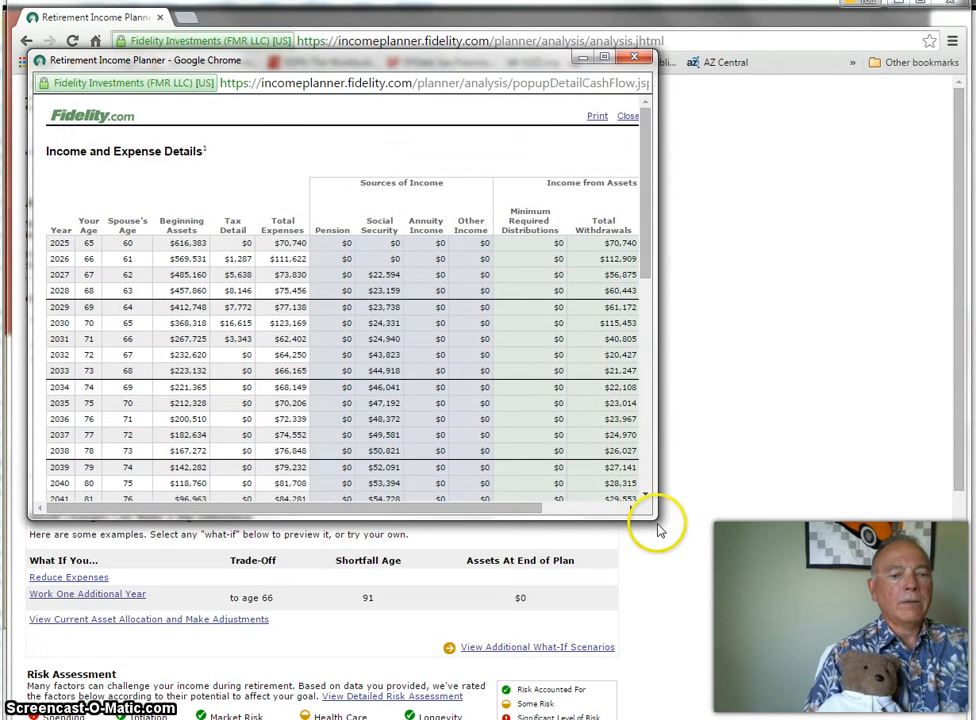
{"action": "left_click_drag", "start_coordinate": [658, 521], "coordinate": [800, 719]}
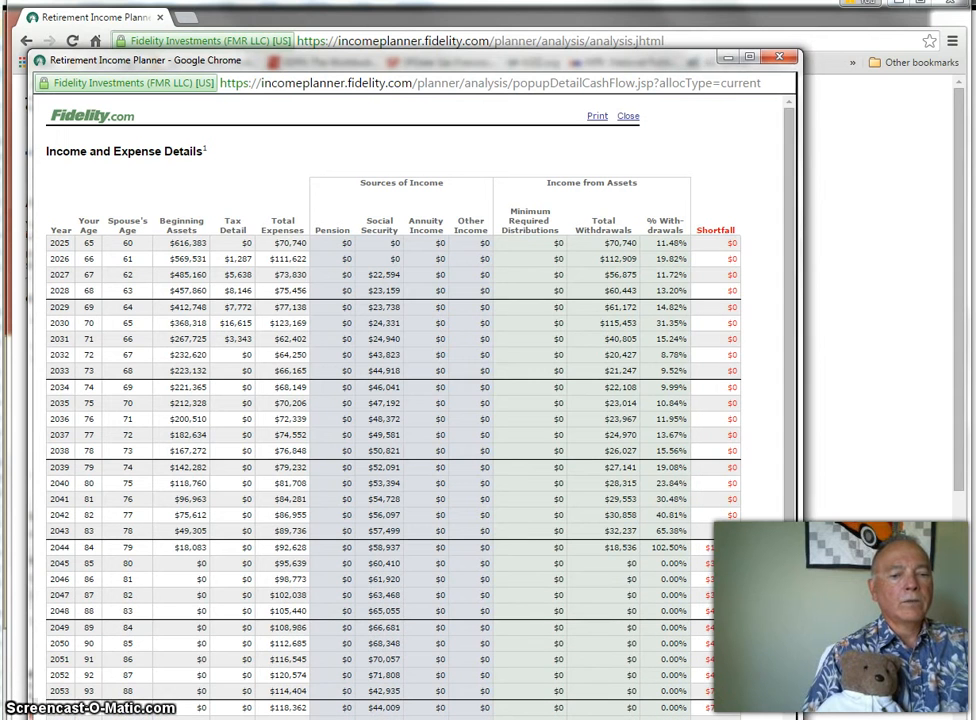
{"action": "left_click_drag", "start_coordinate": [800, 450], "coordinate": [890, 448]}
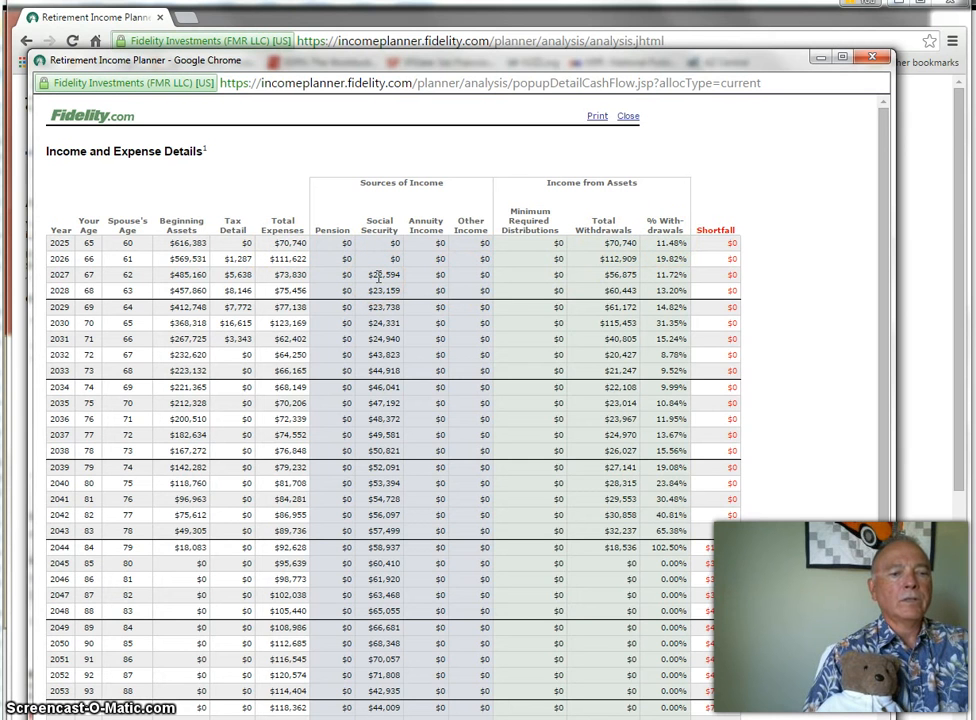
{"action": "scroll", "coordinate": [450, 418], "scroll_direction": "down", "scroll_amount": 1}
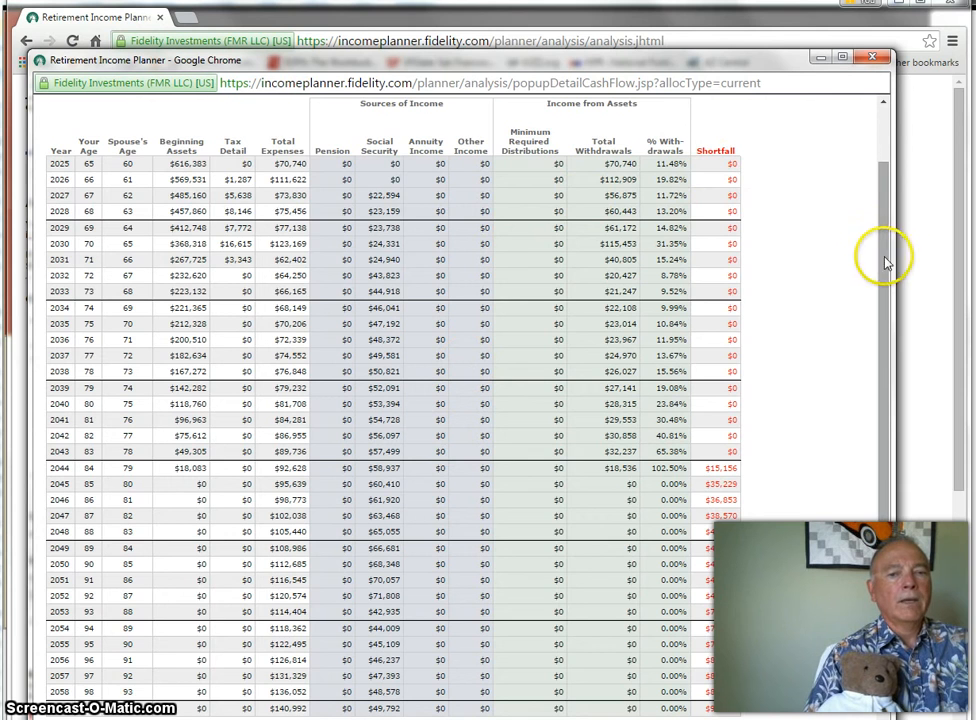
{"action": "left_click_drag", "start_coordinate": [885, 251], "coordinate": [865, 170]}
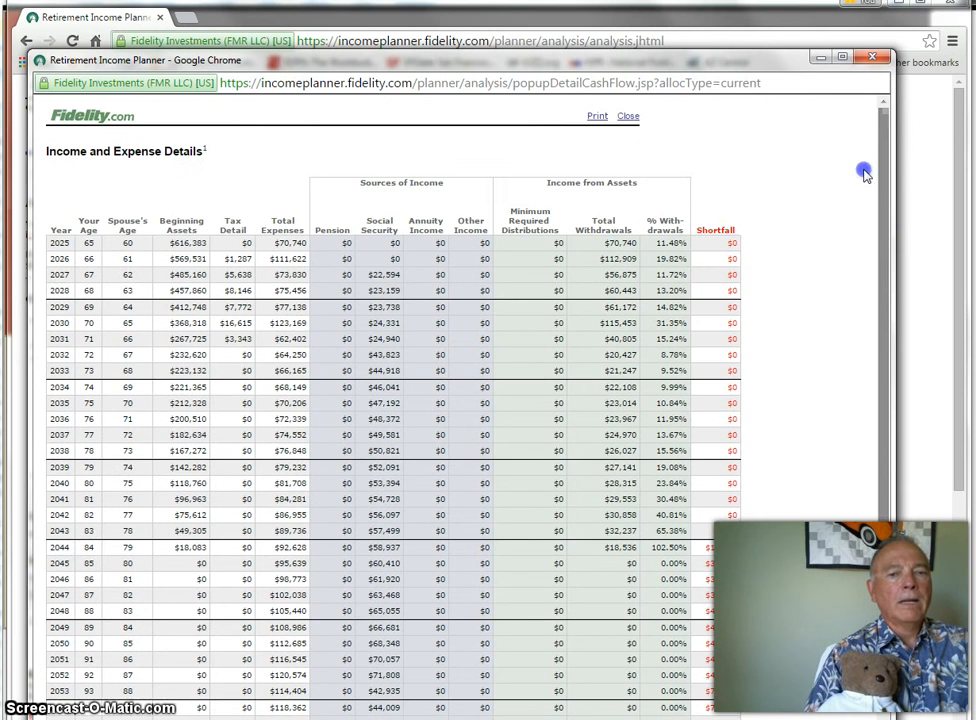
{"action": "left_click", "coordinate": [628, 118]}
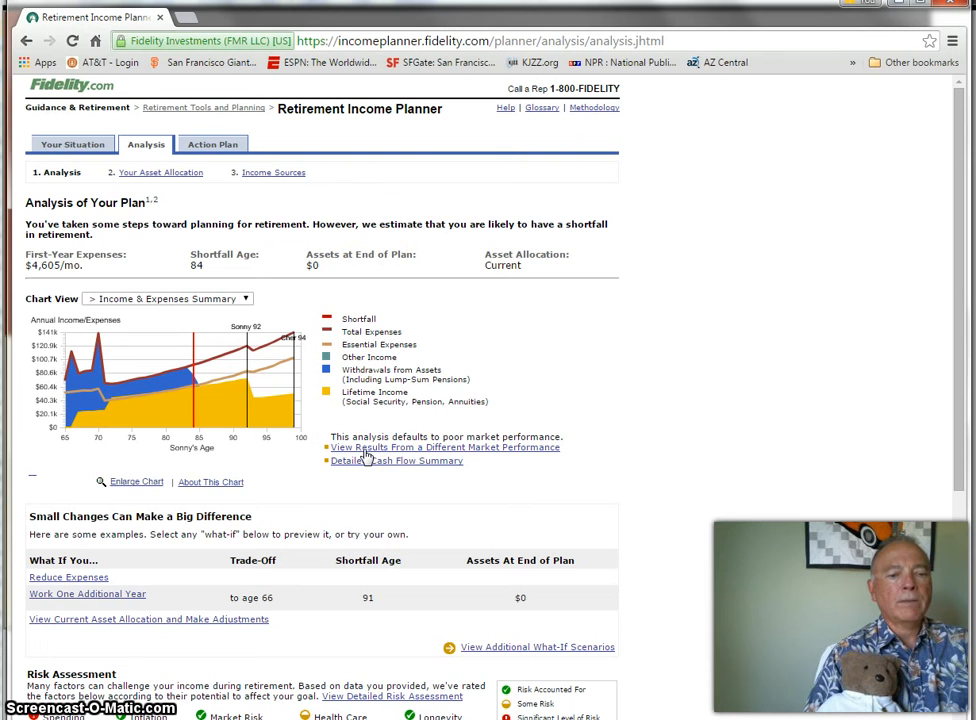
Open the results from a different market performance, enlarge the window to compare the confidence levels, and close it.
{"action": "left_click", "coordinate": [366, 449]}
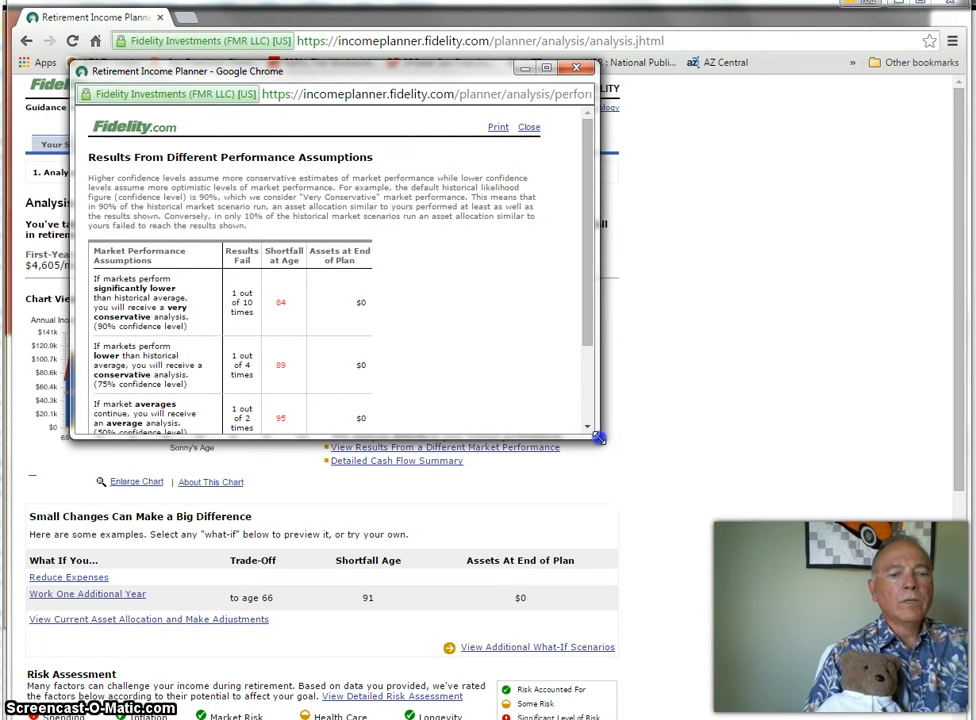
{"action": "left_click_drag", "start_coordinate": [597, 437], "coordinate": [842, 676]}
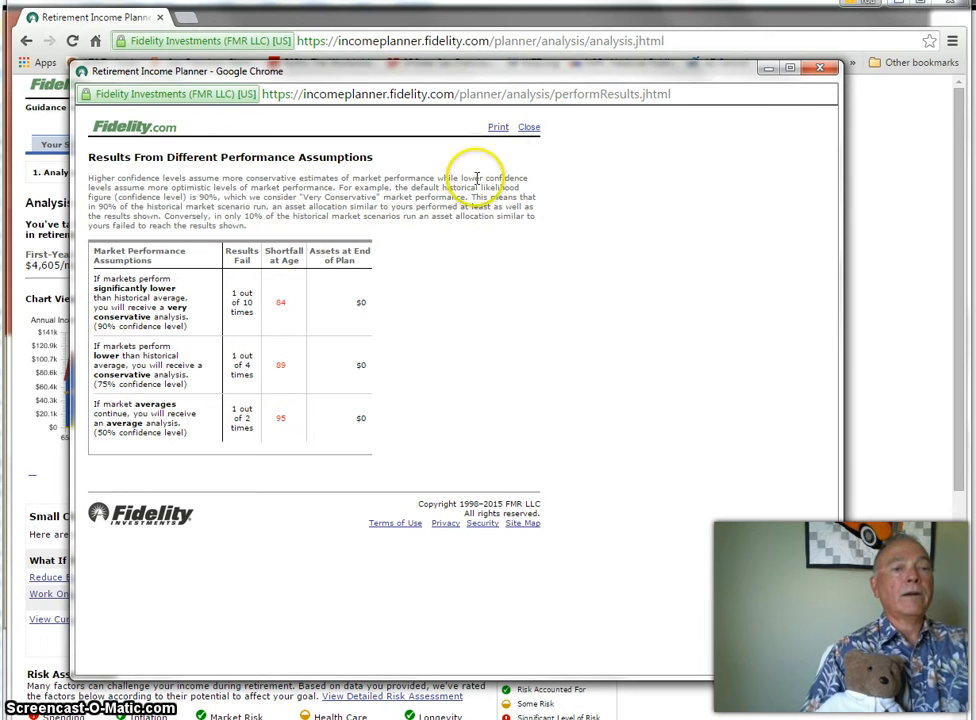
{"action": "left_click", "coordinate": [529, 127]}
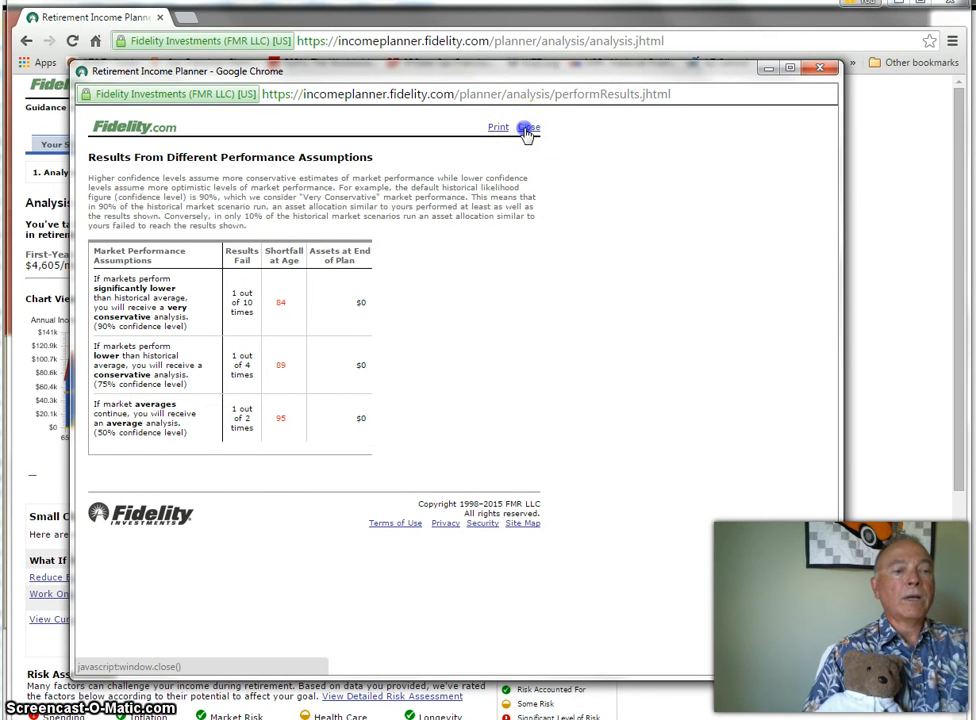
Examine the plan analysis page, including the chart, the what-if examples and the Risk Assessment ratings.
{"action": "scroll", "coordinate": [701, 408], "scroll_direction": "down", "scroll_amount": 2}
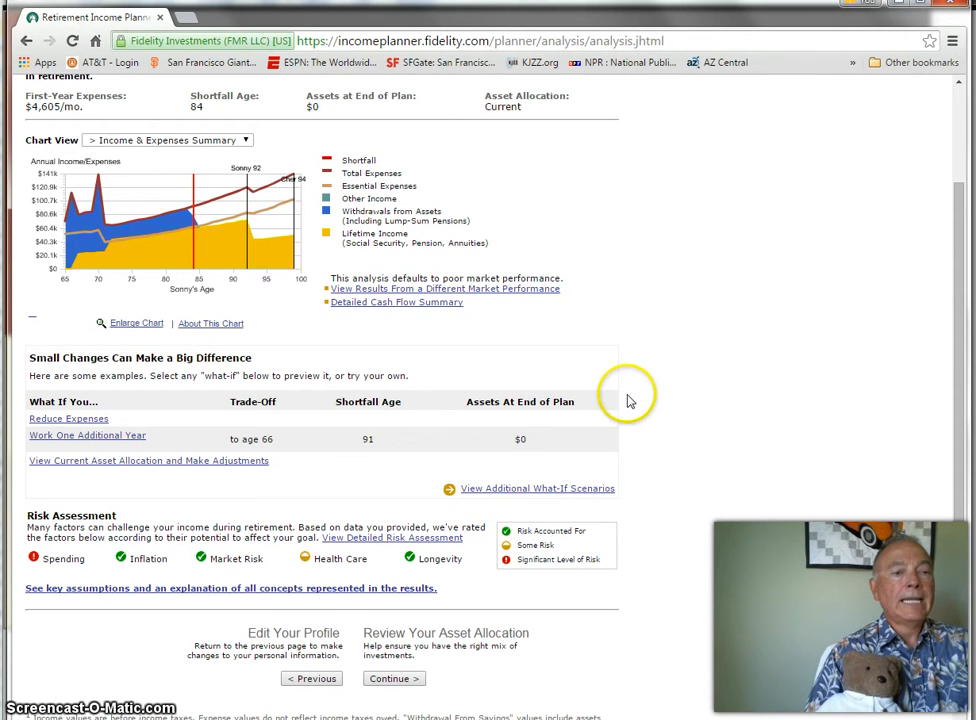
{"action": "scroll", "coordinate": [627, 399], "scroll_direction": "up", "scroll_amount": 3}
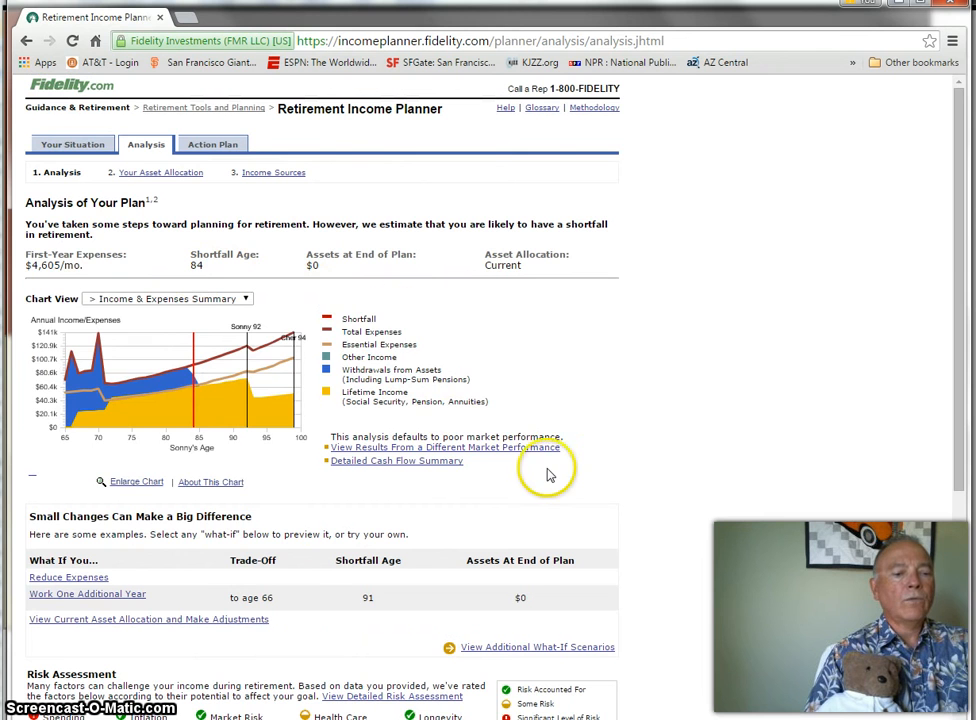
{"action": "scroll", "coordinate": [551, 471], "scroll_direction": "down", "scroll_amount": 3}
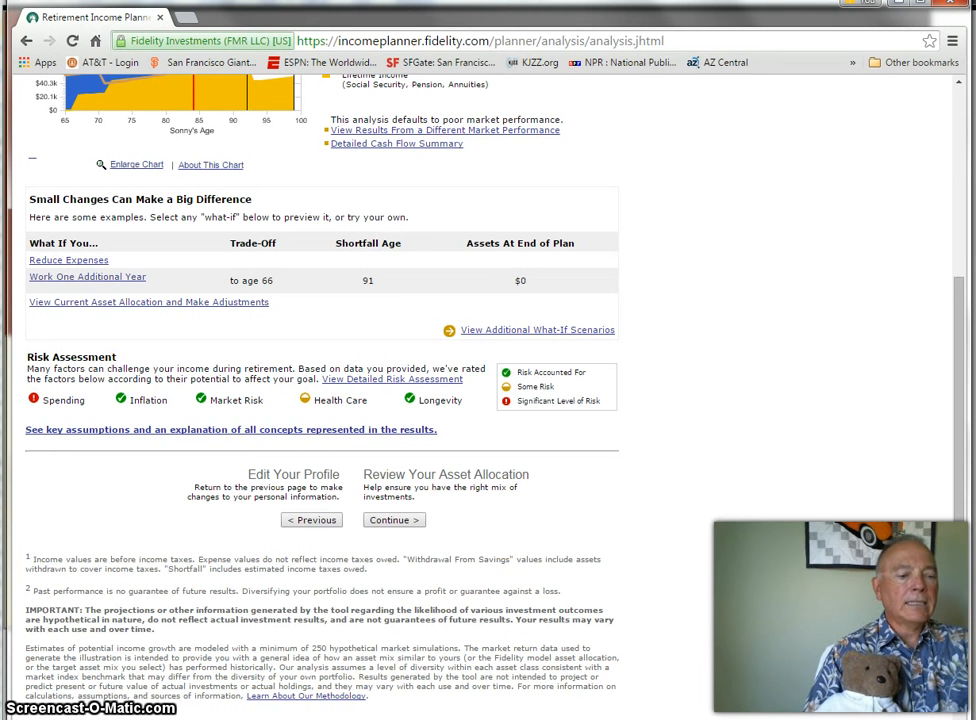